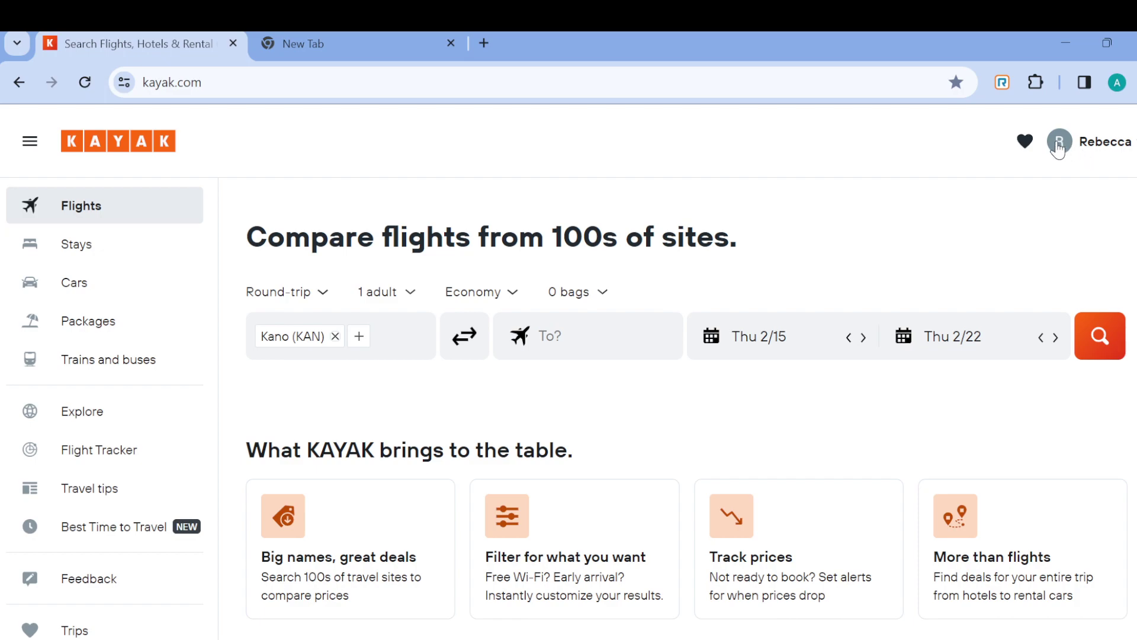
Step: Glance at the account menu, then go to Kayak's Flights search page
left_click(1134, 142)
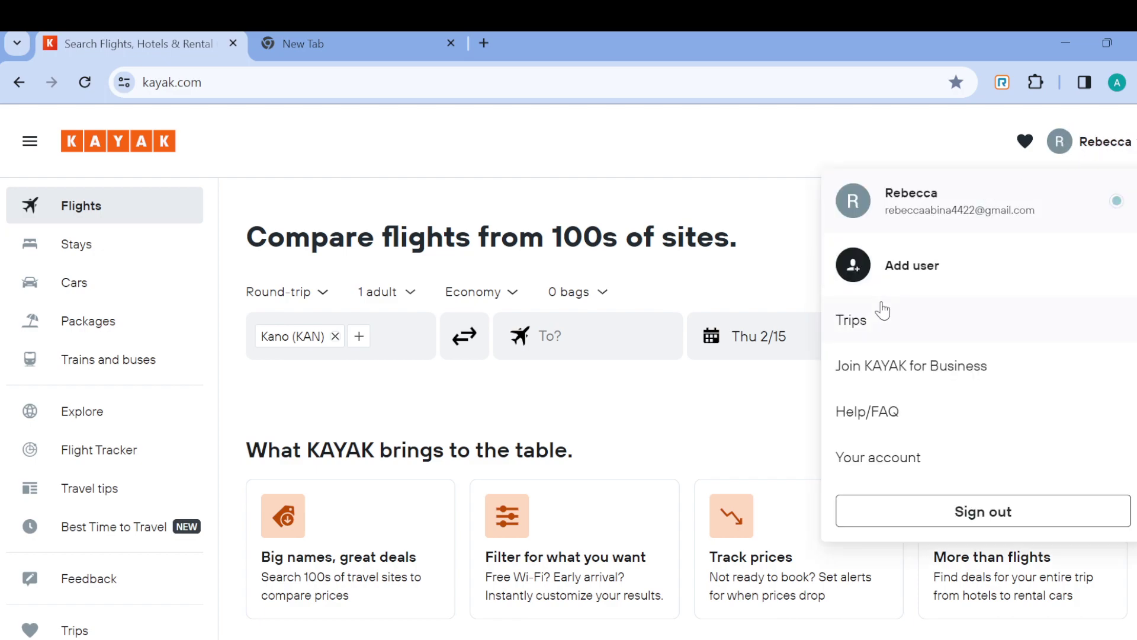
left_click(905, 141)
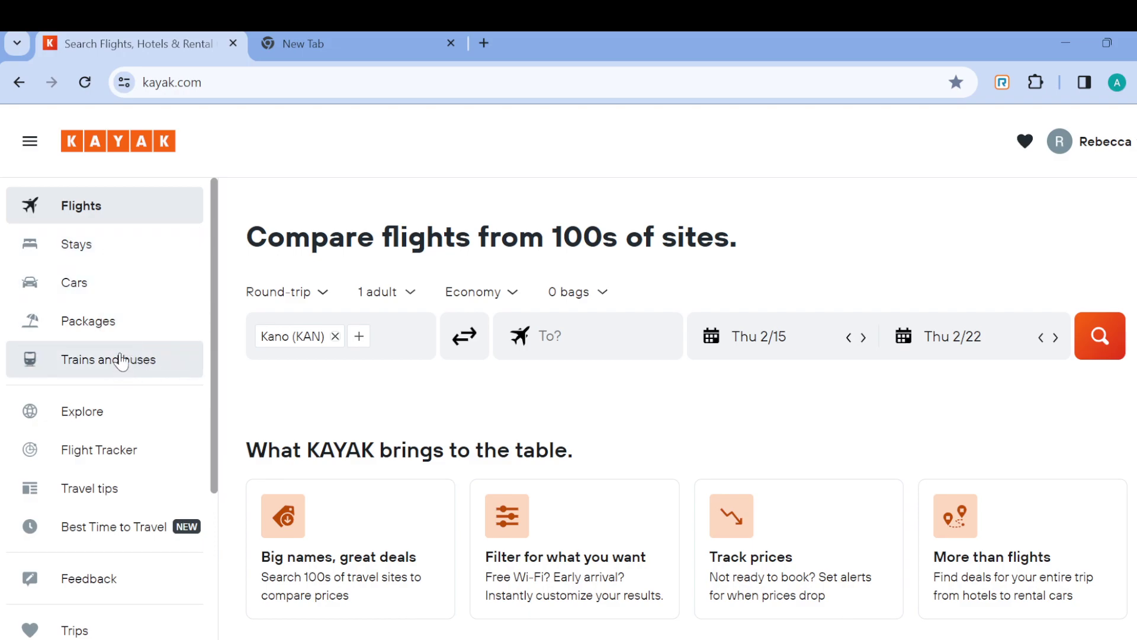
left_click(129, 206)
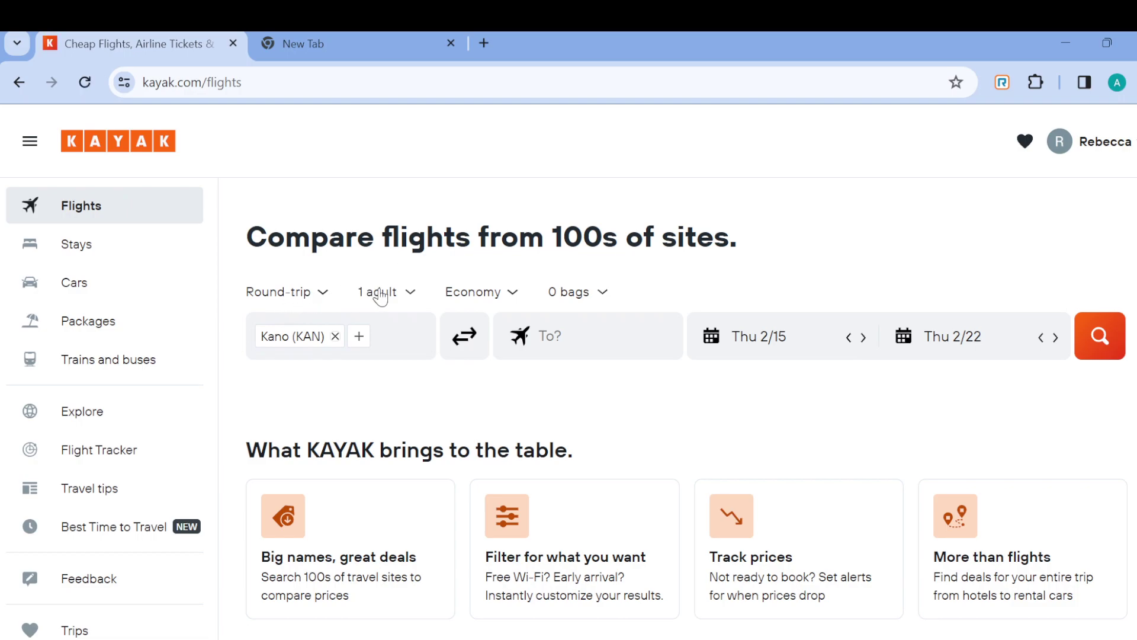
Step: Check the trip type, traveler and cabin options, keeping round-trip and Economy
left_click(320, 293)
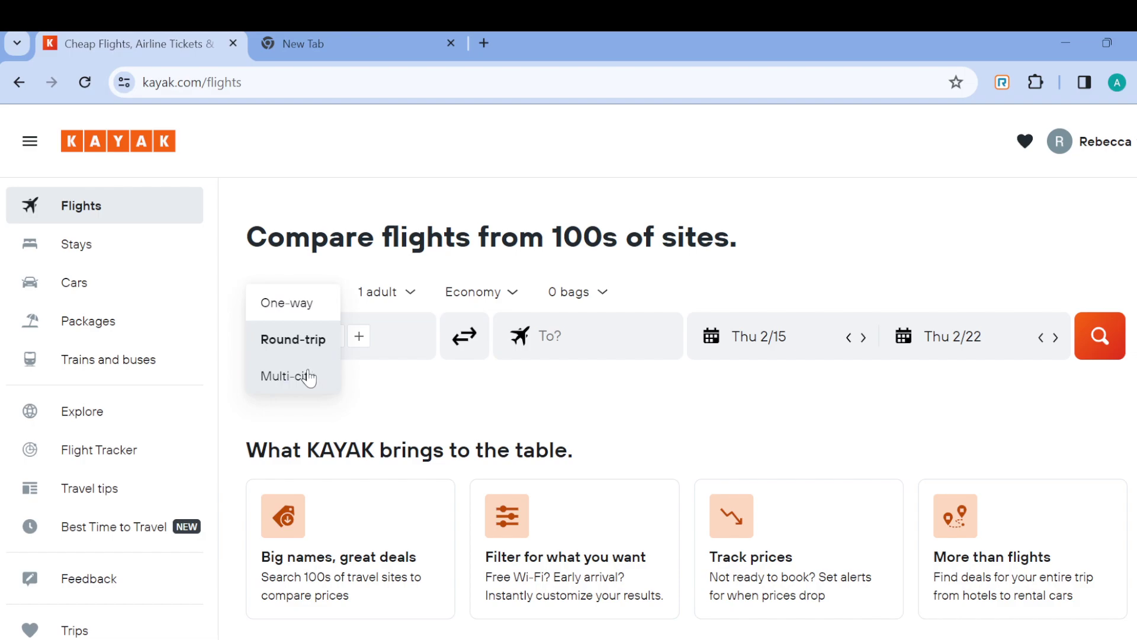
left_click(341, 266)
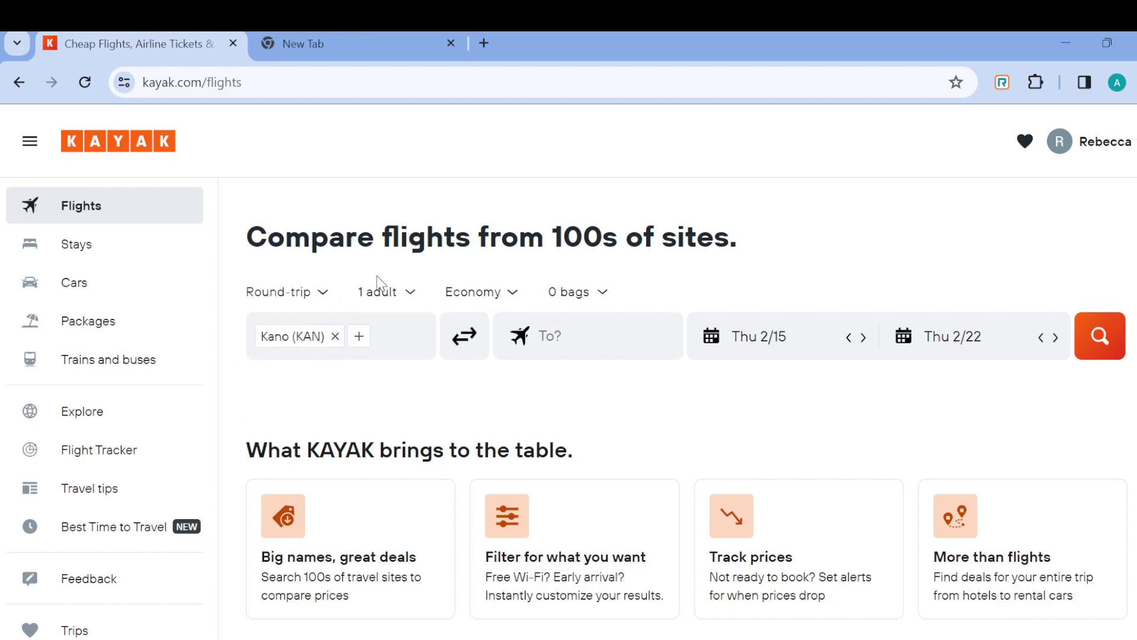
left_click(403, 292)
left_click(442, 251)
left_click(512, 293)
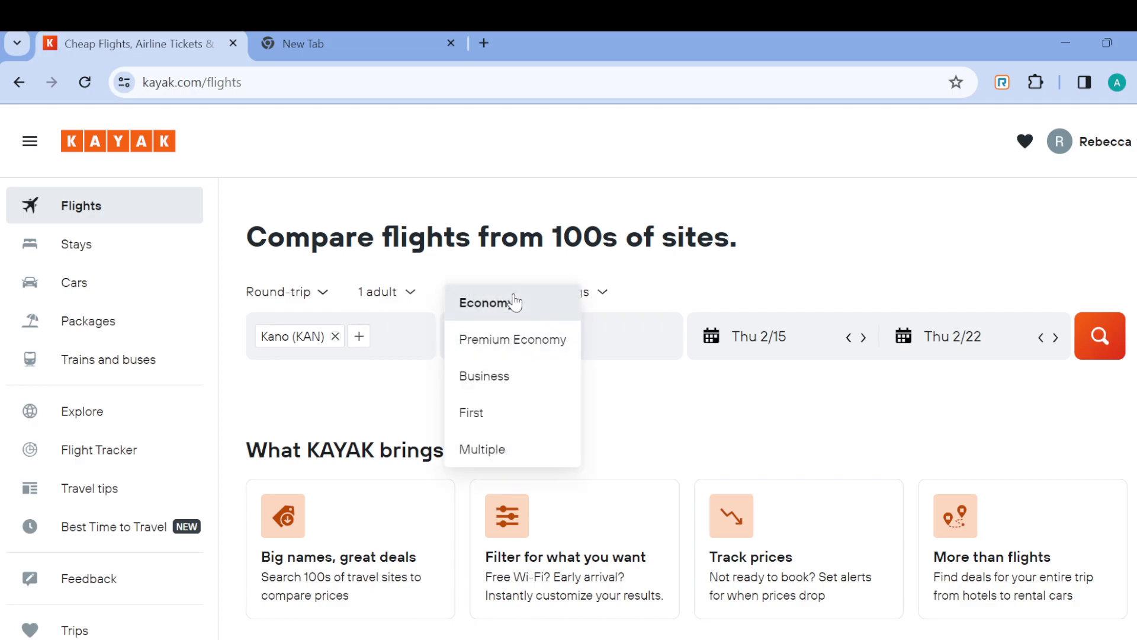
left_click(555, 267)
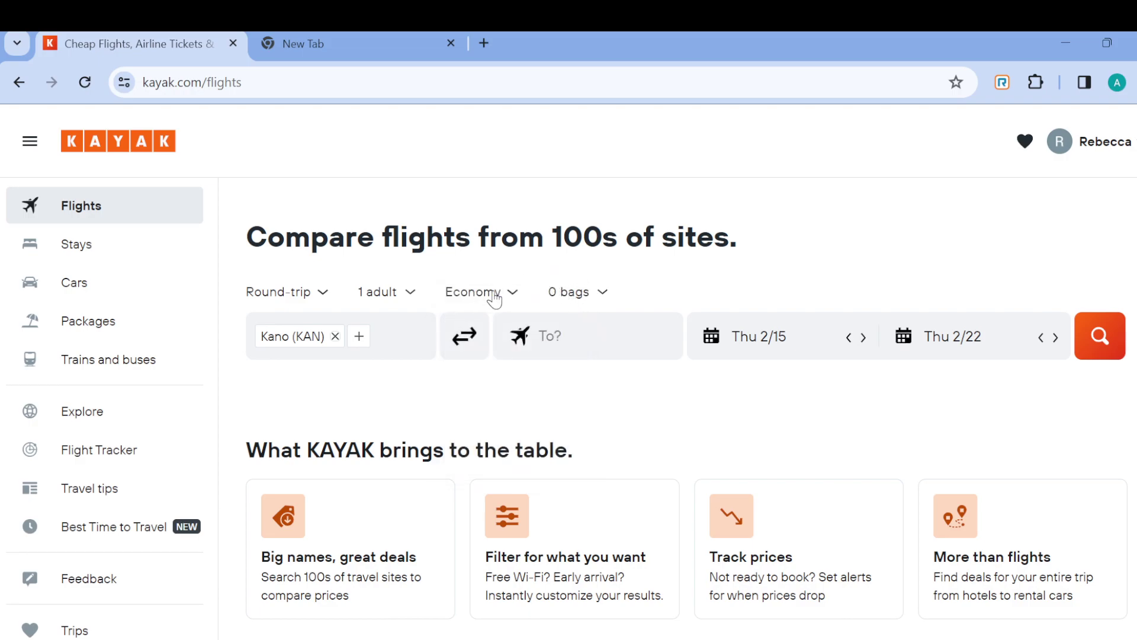
Step: Add one carry-on bag in the baggage settings
left_click(603, 296)
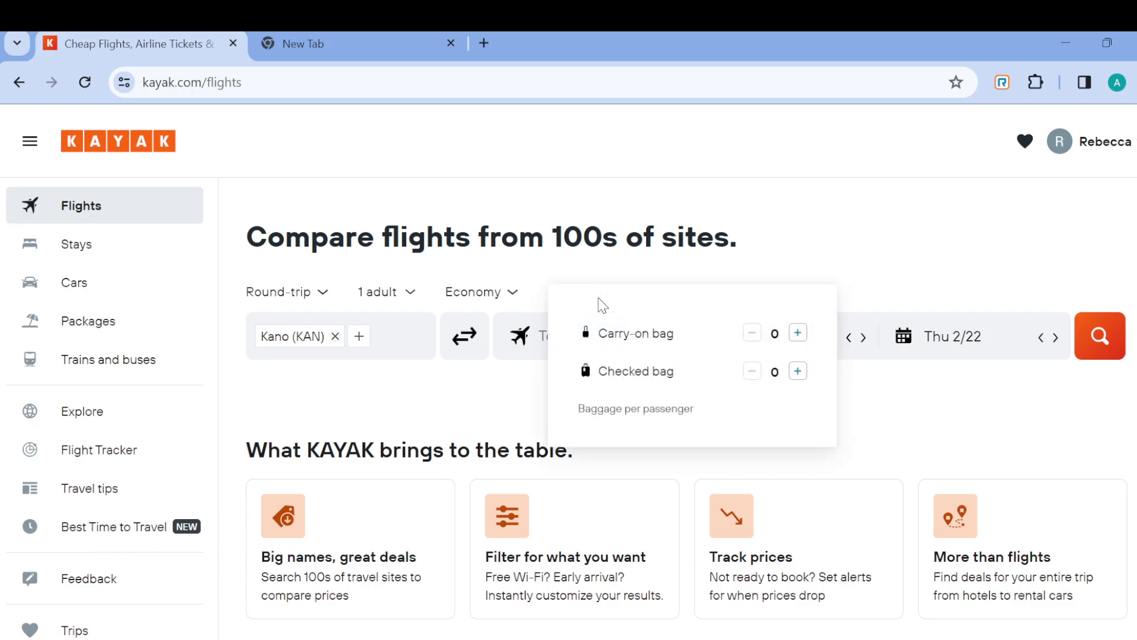
left_click(796, 334)
left_click(859, 412)
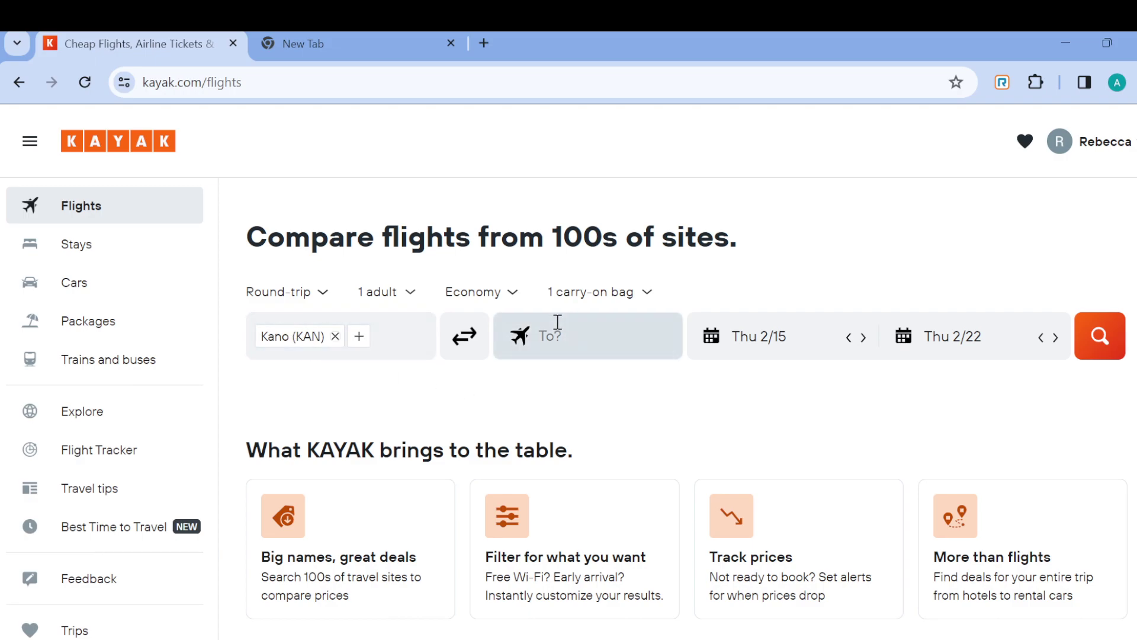
Step: Select the empty To? field, then scroll to the Search cheap flights by destination section
left_click(572, 339)
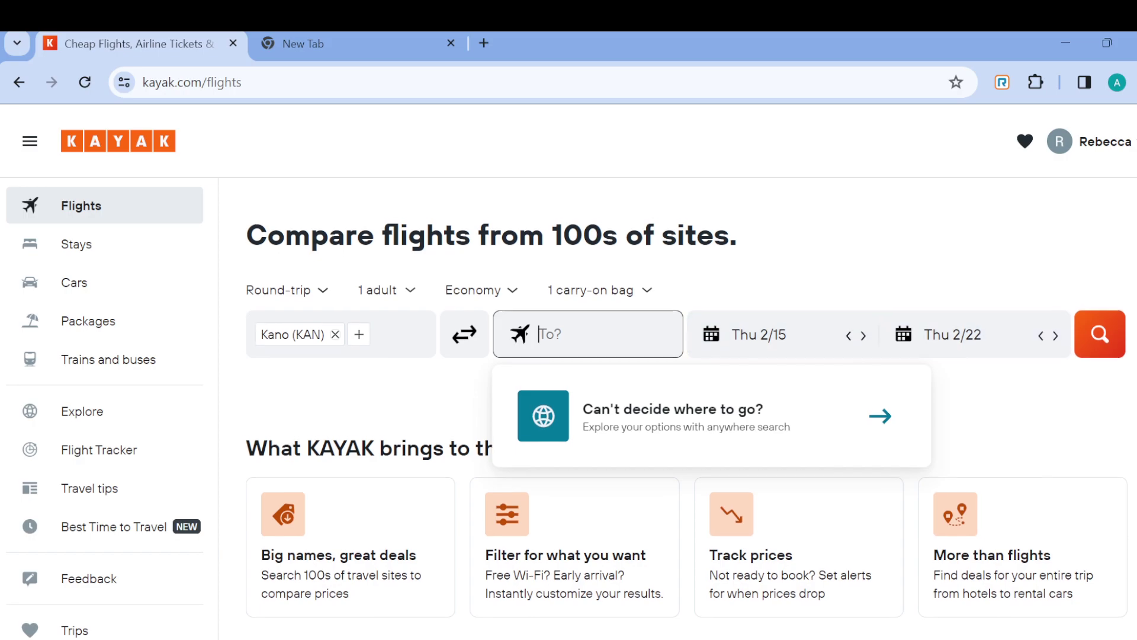
scroll(677, 409, "down", 1)
scroll(678, 409, "down", 3)
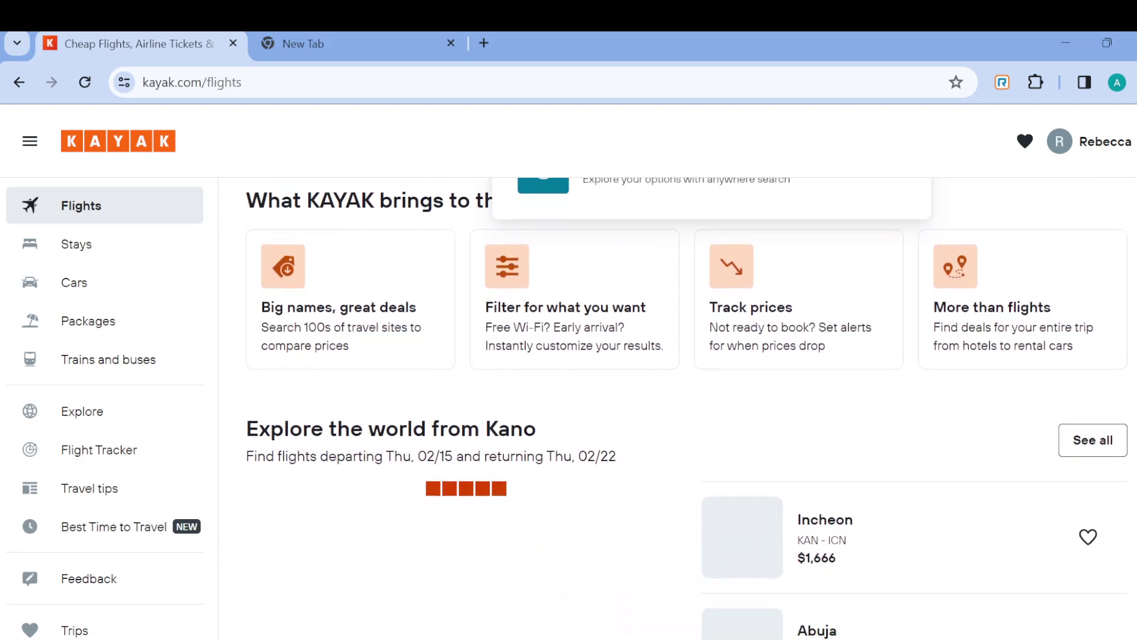
scroll(677, 408, "down", 15)
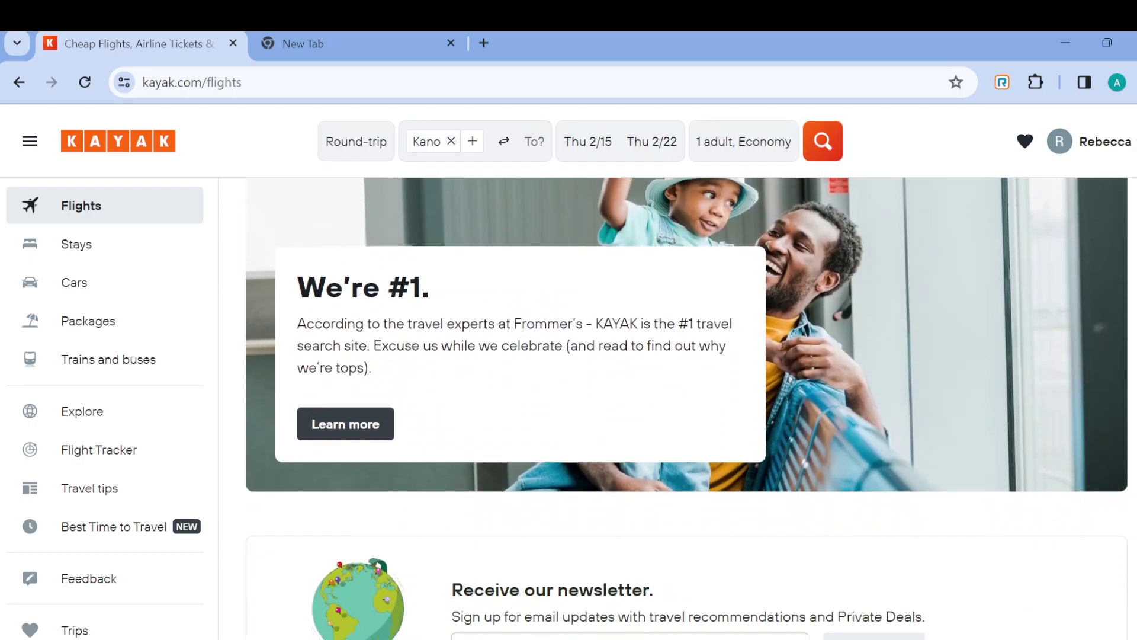
scroll(678, 409, "down", 17)
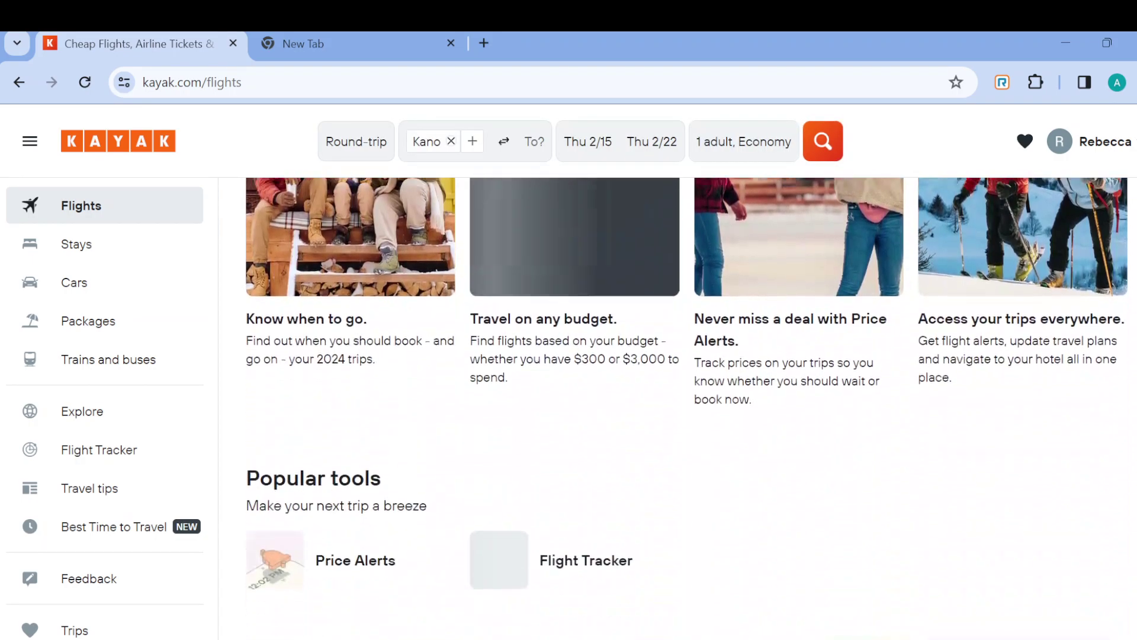
scroll(678, 408, "down", 16)
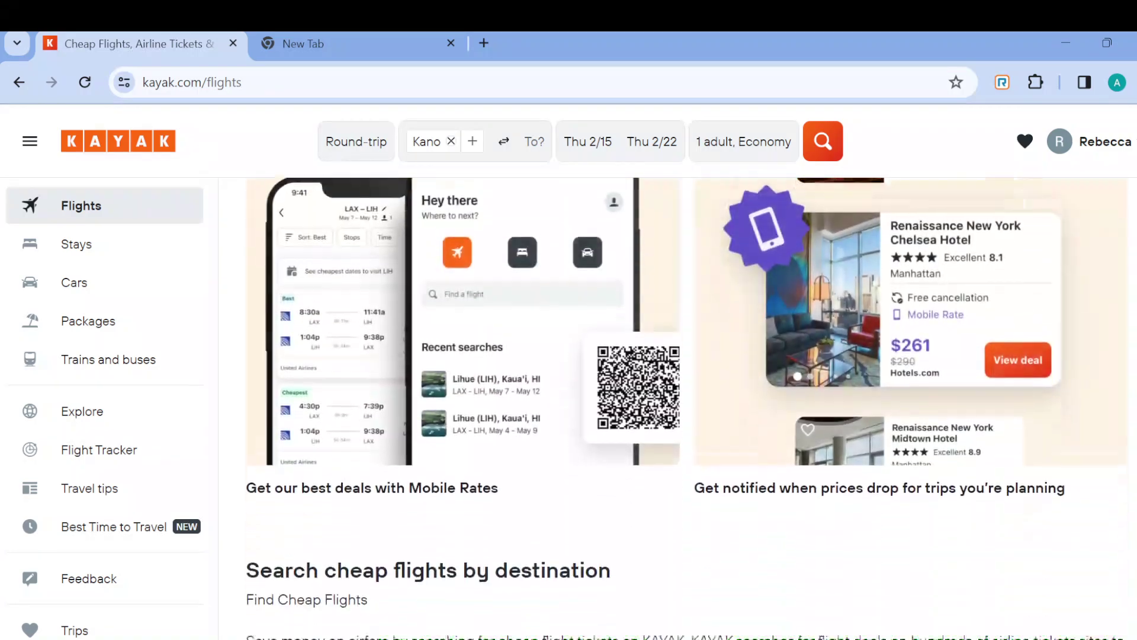
scroll(678, 409, "down", 2)
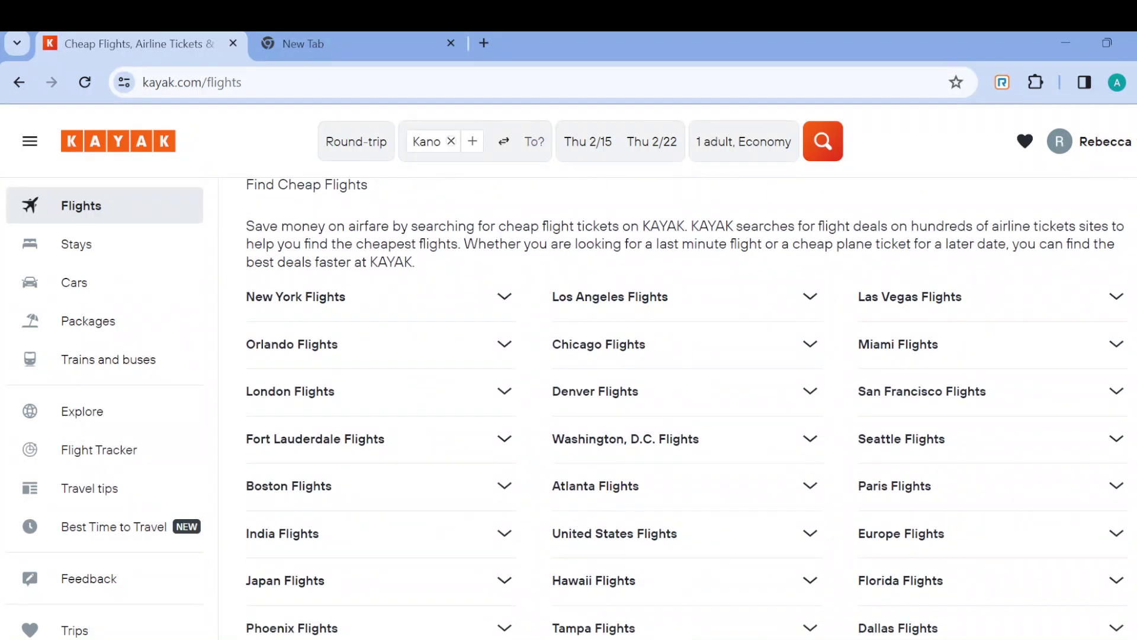
scroll(678, 409, "up", 2)
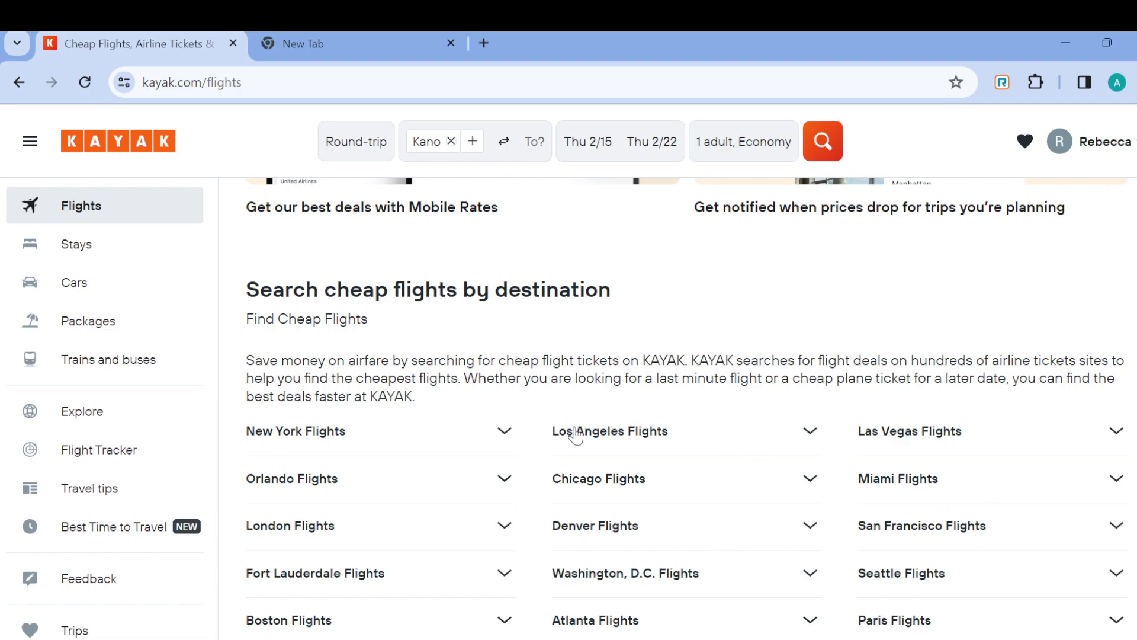
Step: Expand New York Flights and open the Fort Lauderdale–New York (FLL–LGA) results
left_click(504, 432)
left_click(505, 433)
left_click(504, 432)
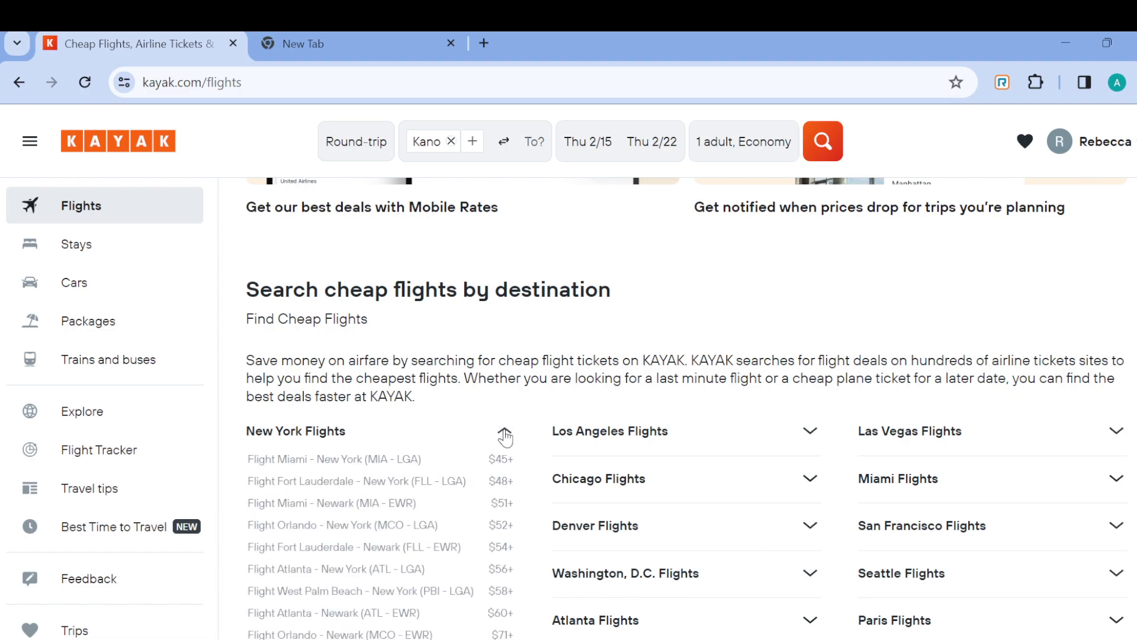
left_click(433, 481)
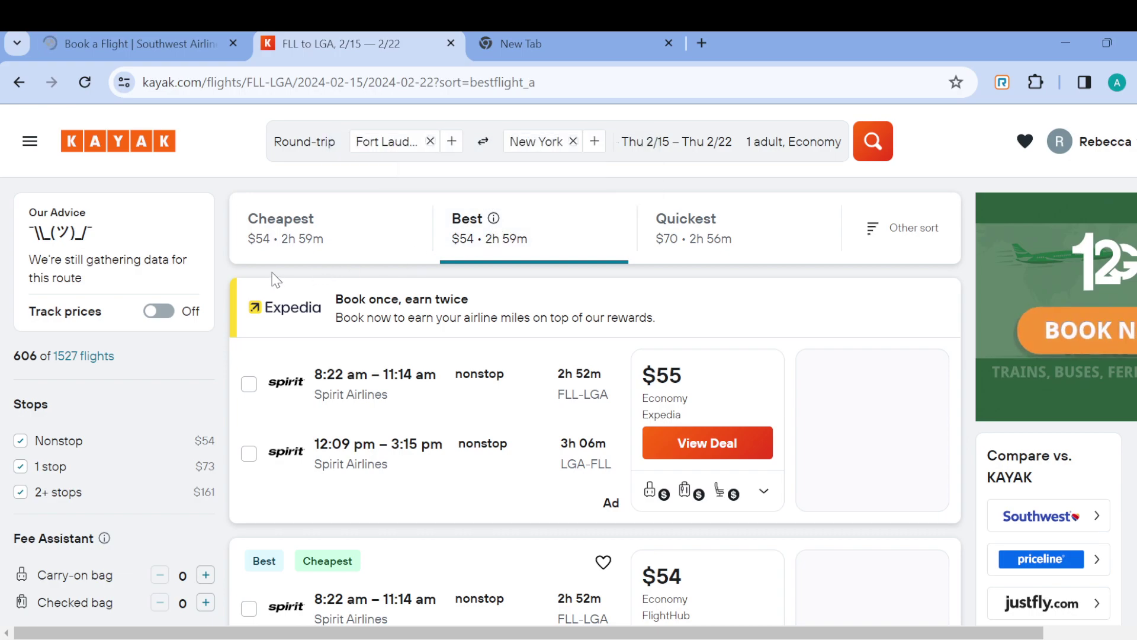
Step: Sort cheapest first, include Miami departures, and keep only the 12:38 pm MIA–LGA flight
left_click(309, 229)
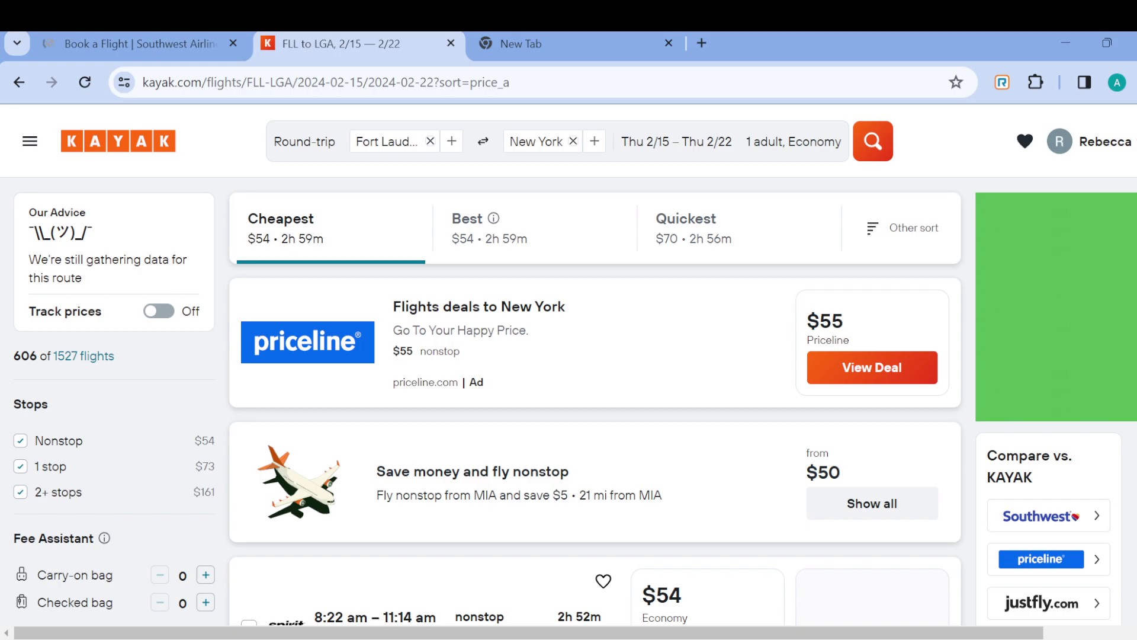
scroll(592, 385, "down", 2)
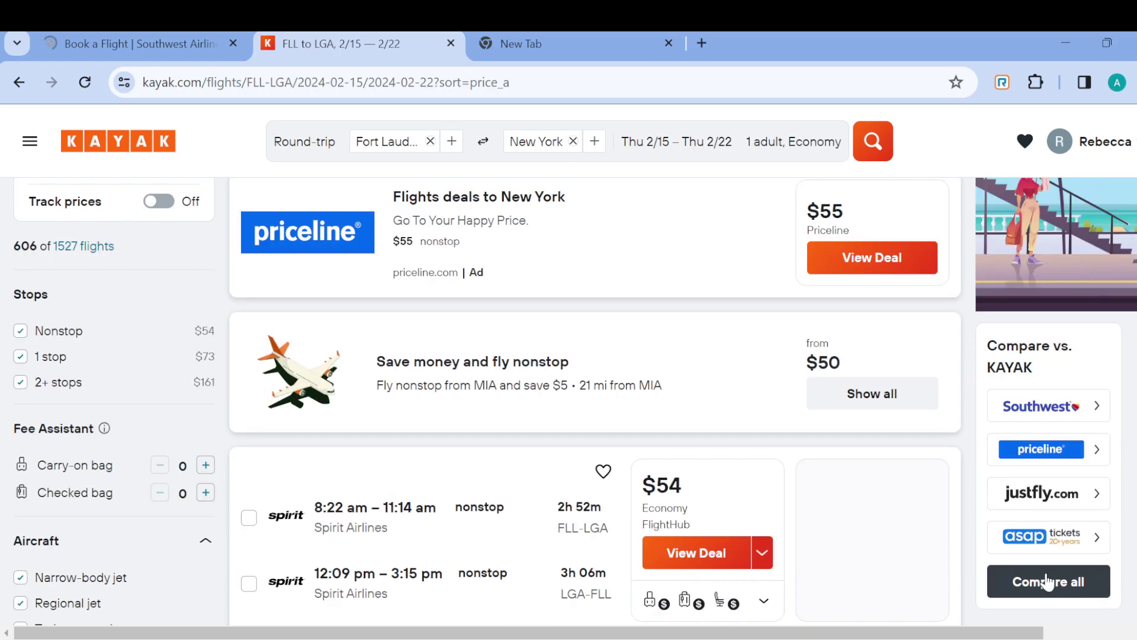
double_click(481, 360)
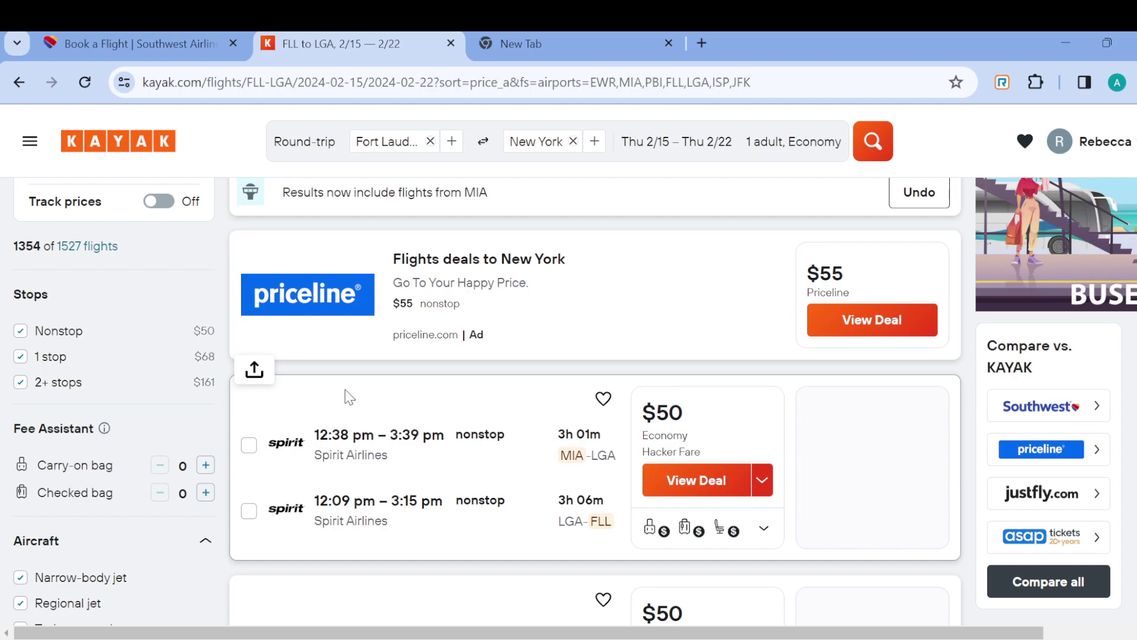
left_click(249, 449)
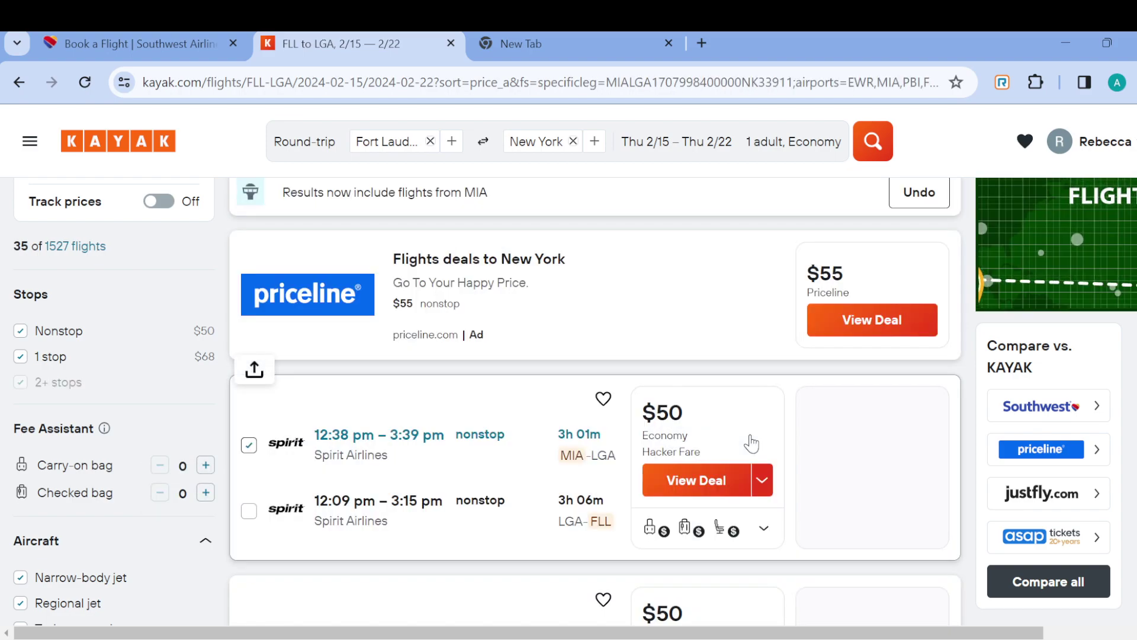
Step: Open the booking options of the $50 Hacker Fare to reach the $27 Kiwi.com ticket
left_click(703, 483)
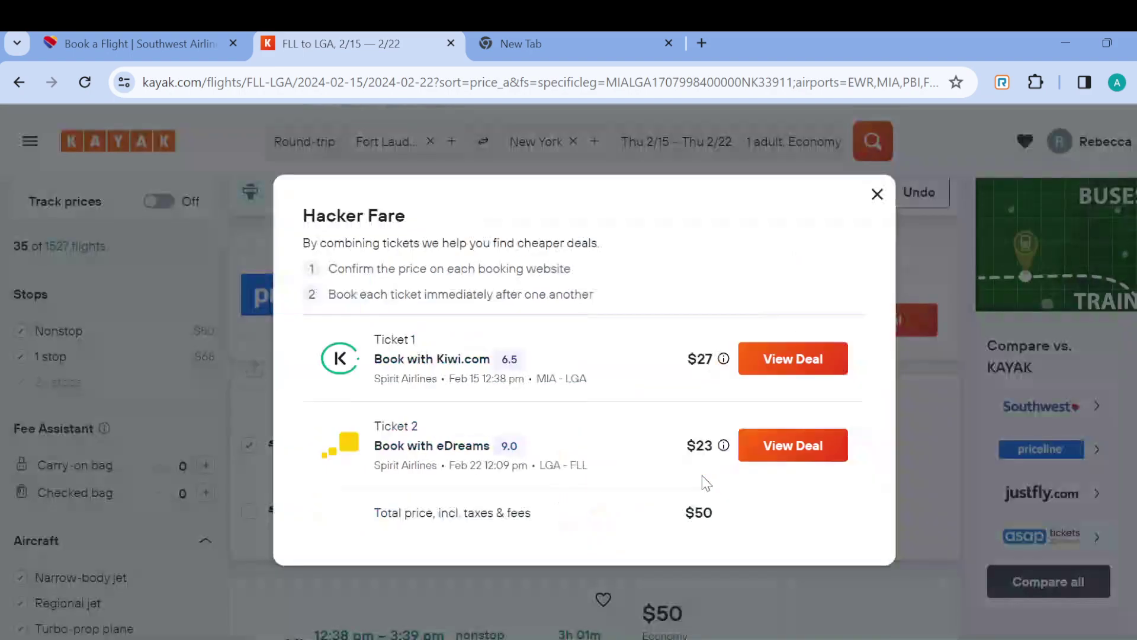
mouse_move(723, 358)
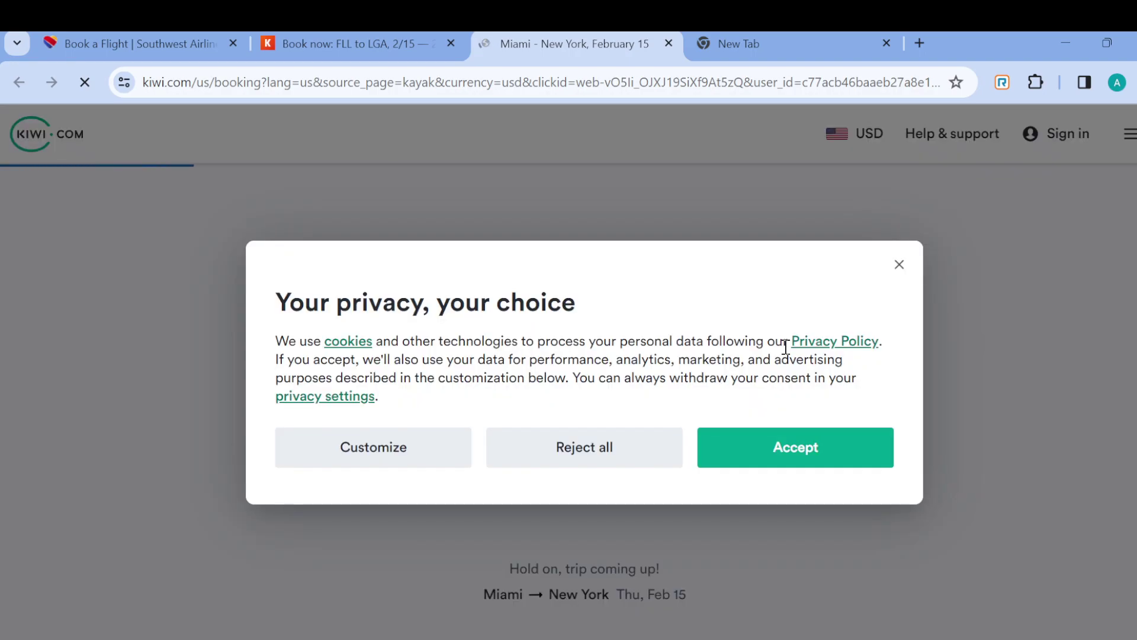
Step: Accept the Kiwi.com privacy prompt so the Miami–New York booking page can load
left_click(787, 456)
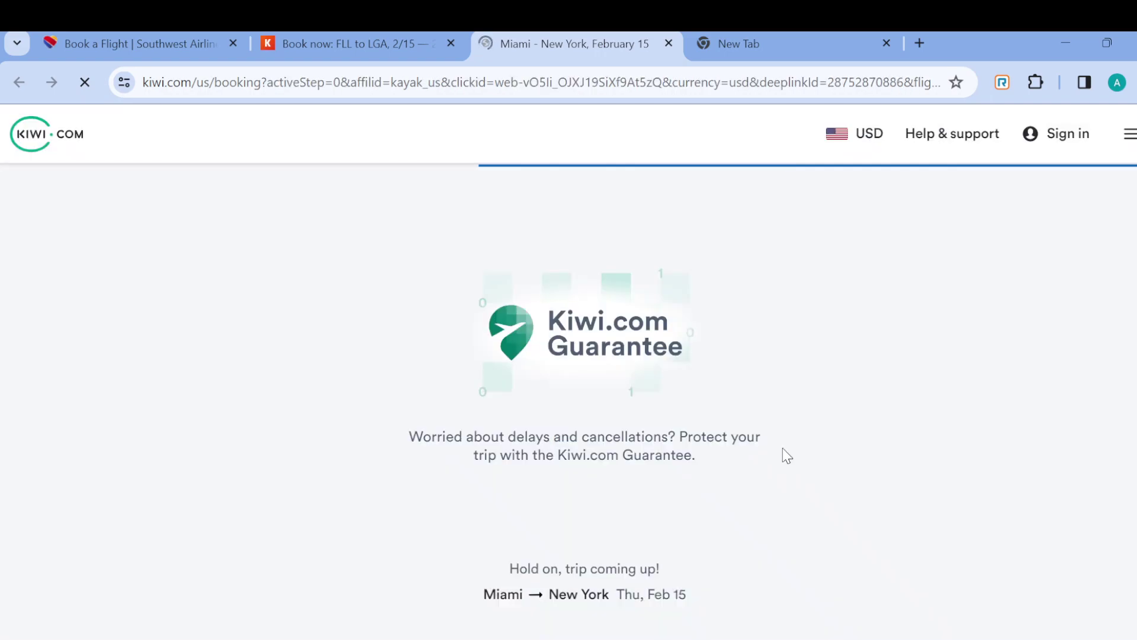